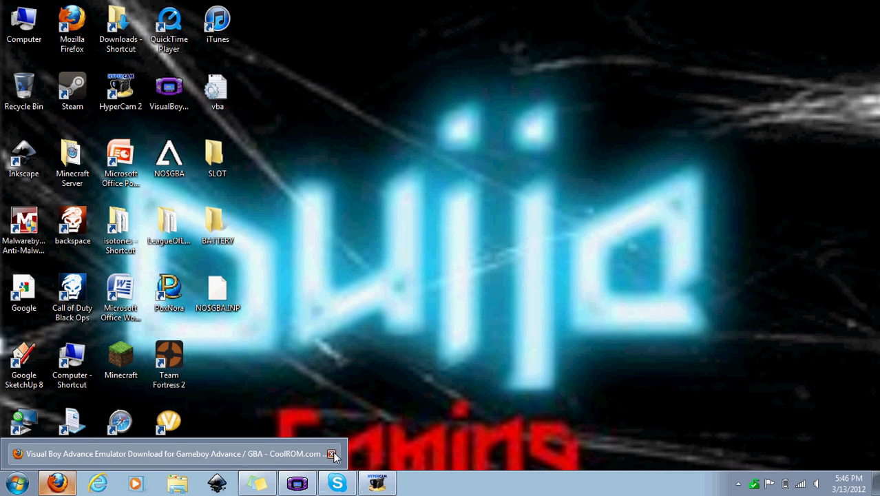
click(335, 453)
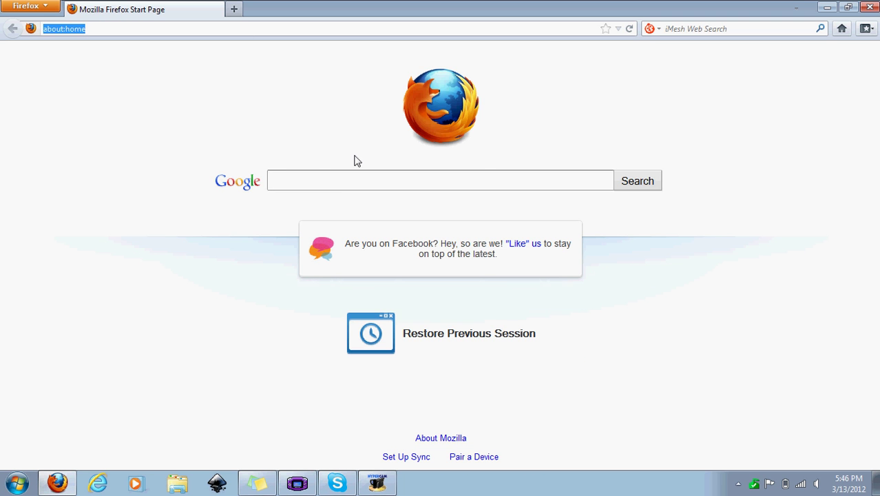
key(BackSpace)
text(www.)
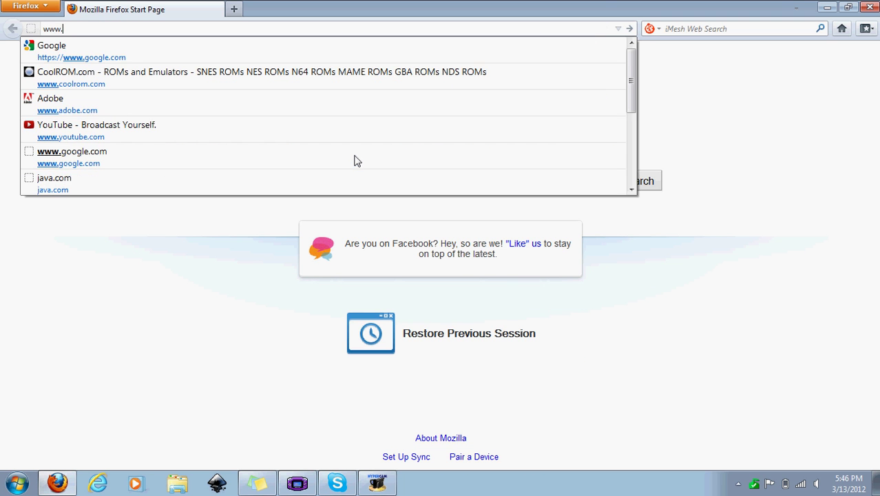
text(cool)
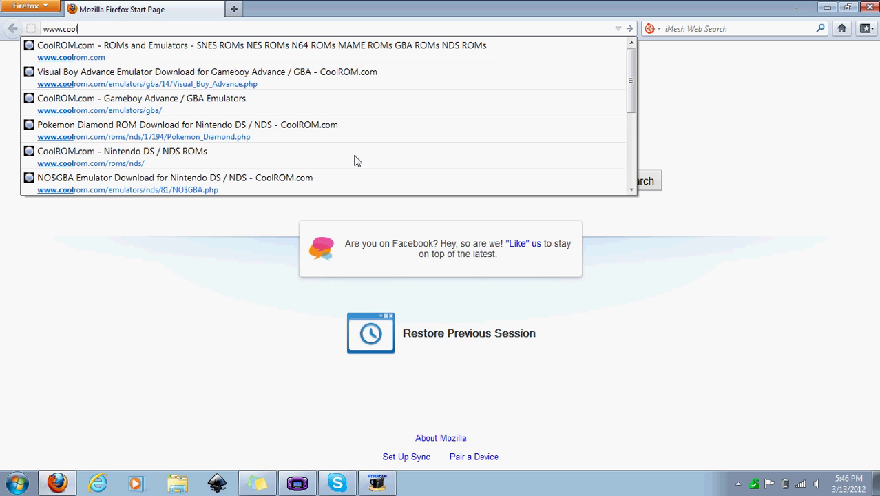
text(rom.co)
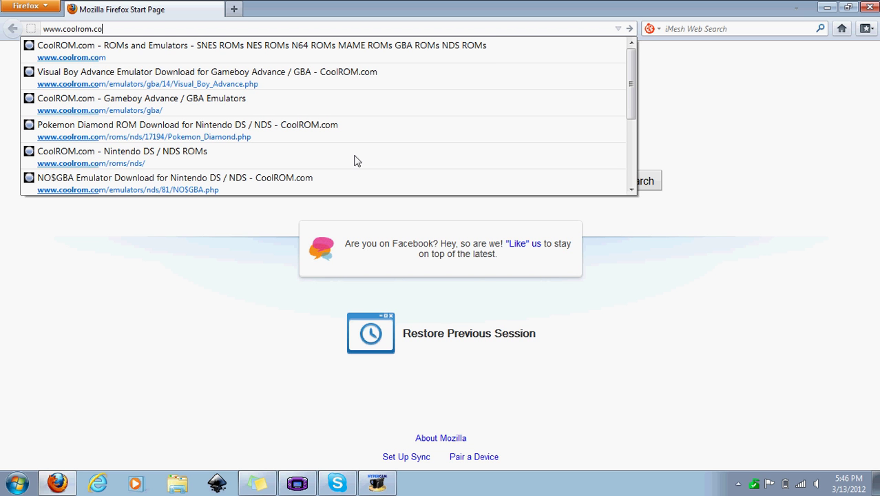
text(m)
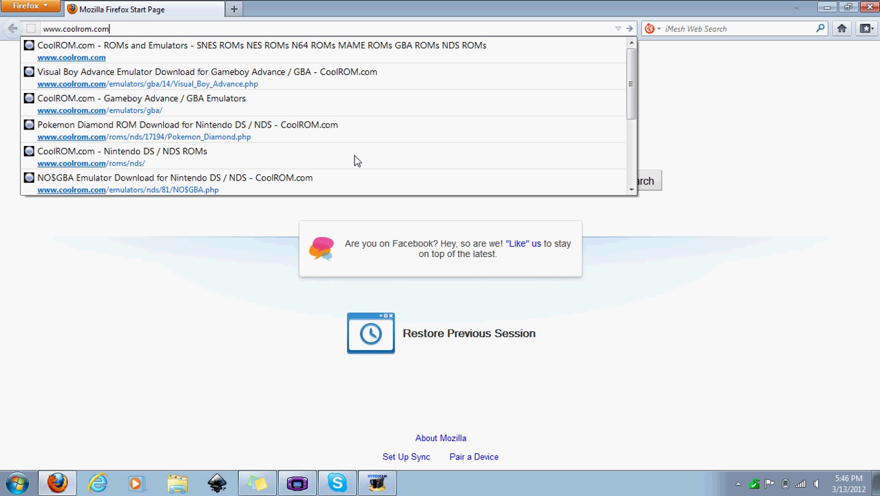
click(397, 45)
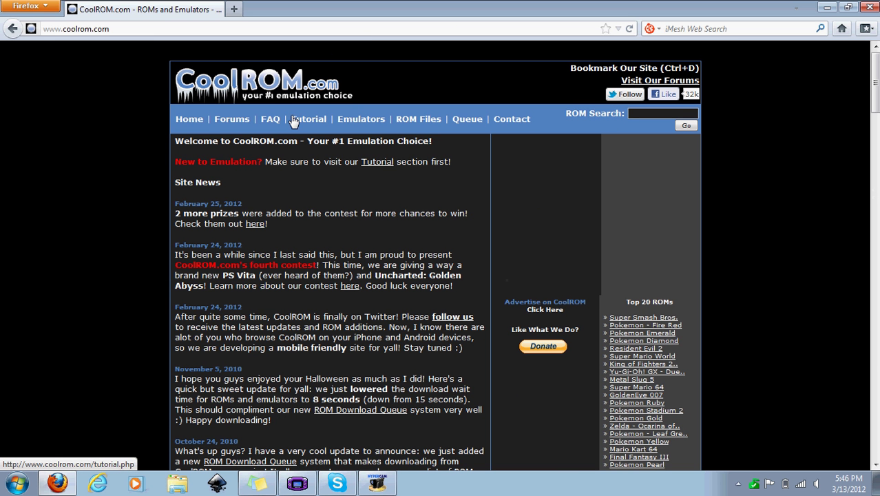
Open the Visual Boy Advance page from the site's Gameboy Advance emulators
scroll(293, 121, down, 2)
scroll(294, 120, up, 2)
mouse_move(877, 102)
mouse_down()
mouse_move(871, 208)
mouse_move(871, 102)
mouse_up()
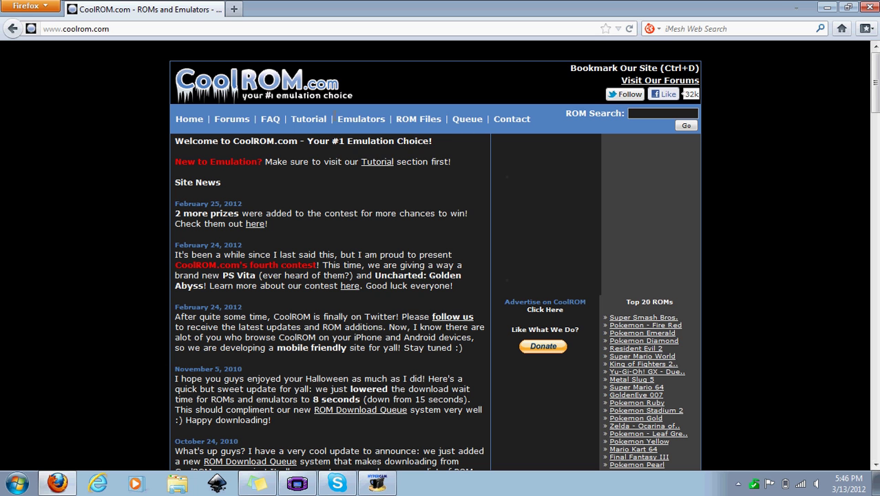
mouse_move(351, 122)
mouse_move(377, 115)
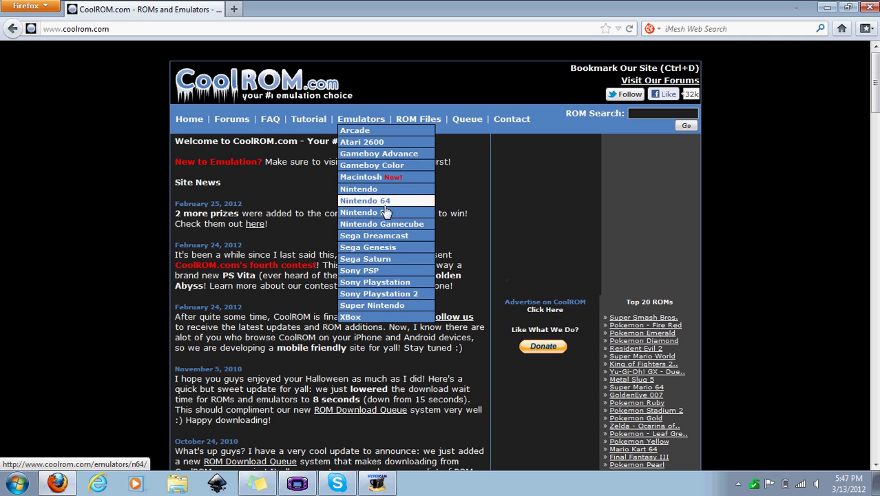
click(384, 159)
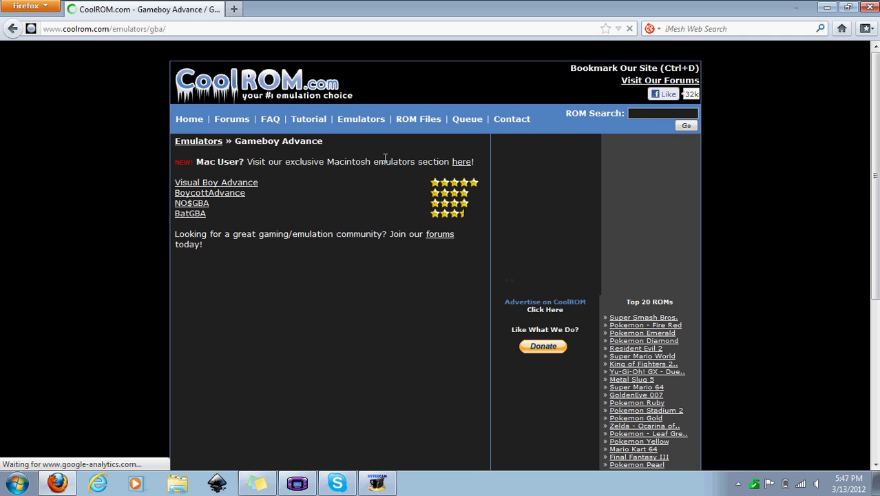
click(223, 183)
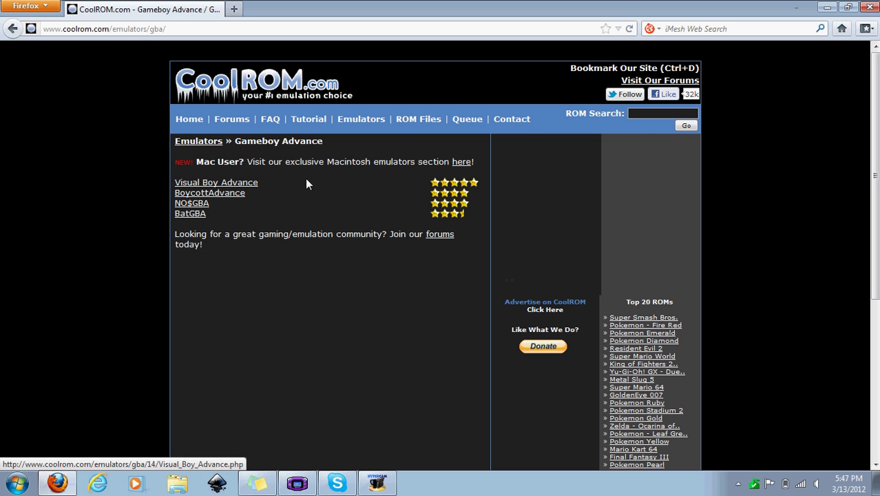
click(200, 184)
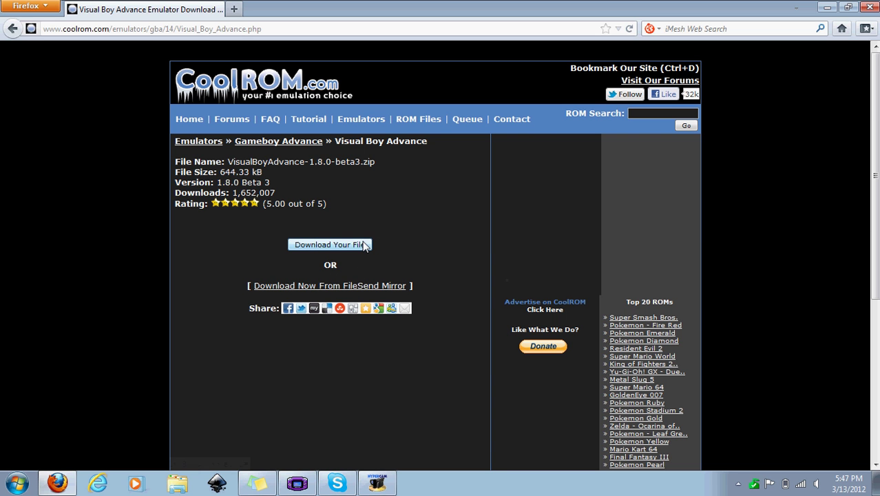
Download VisualBoyAdvance-1.8.0-beta3.zip, choosing to save the file, and dismiss the download notification
click(365, 247)
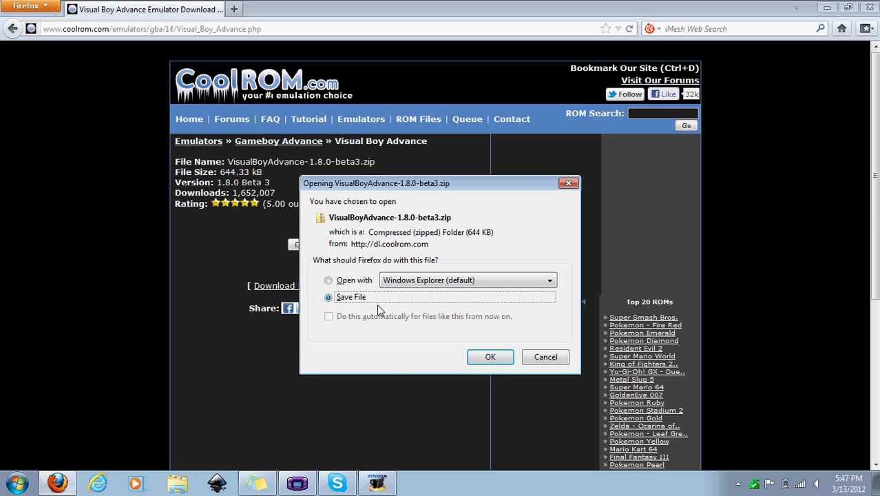
click(487, 357)
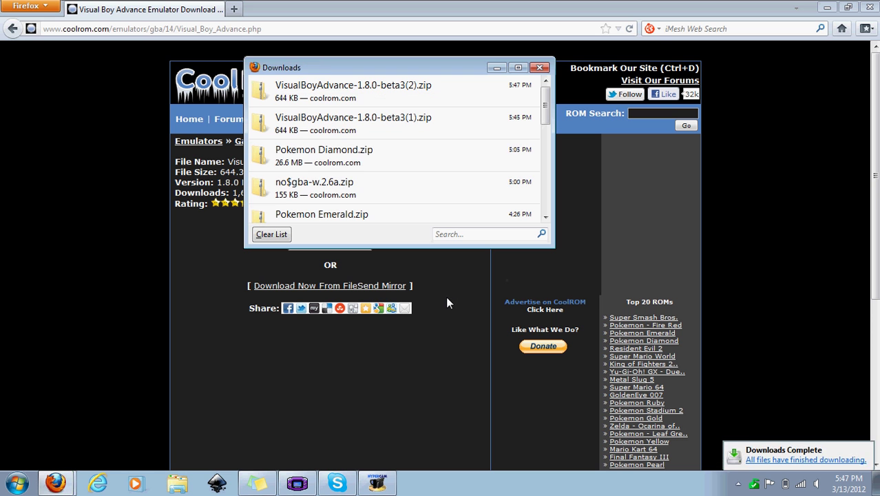
click(780, 454)
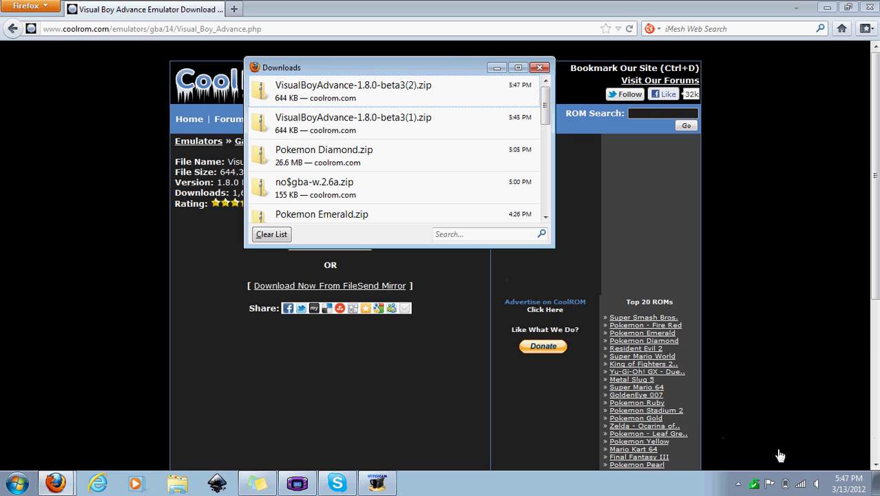
Open the downloaded VisualBoyAdvance-1.8.0-beta3(2).zip and extract all its files to the suggested folder in Downloads
double_click(471, 93)
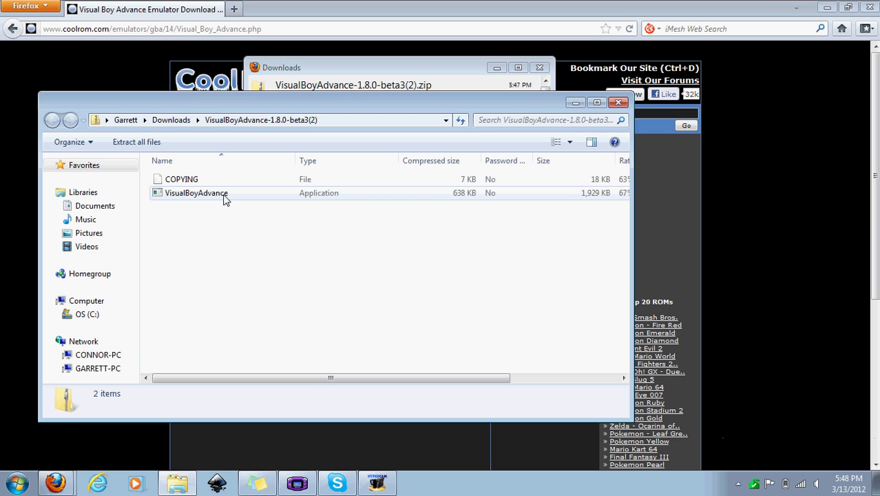
double_click(224, 196)
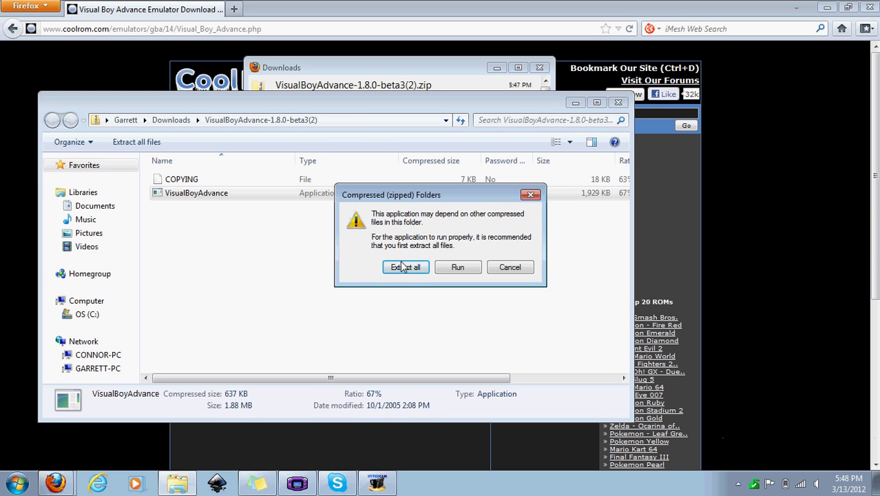
click(403, 267)
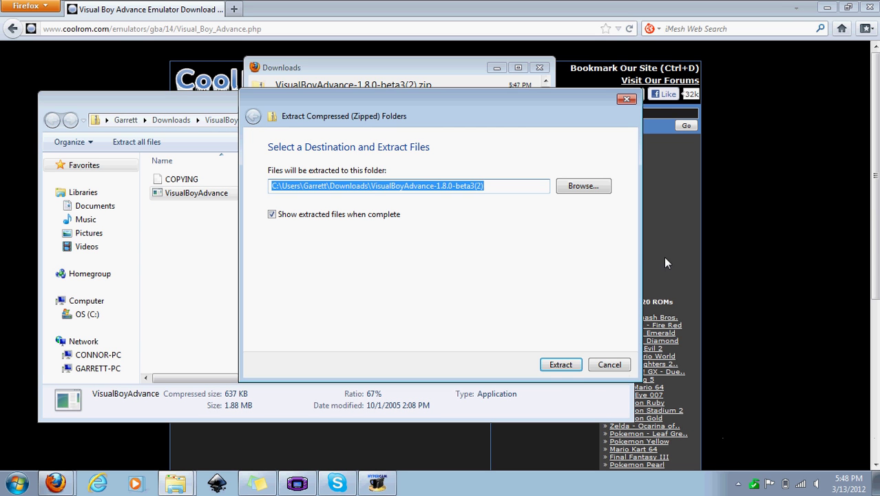
click(560, 365)
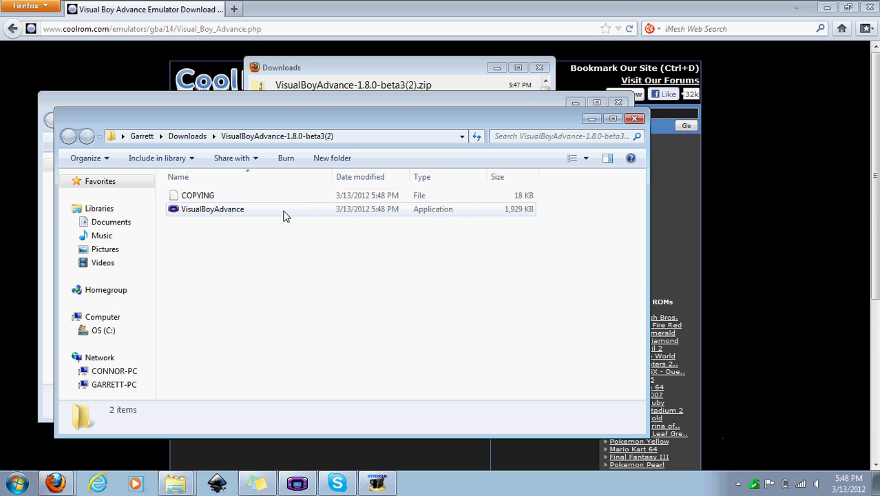
Minimize Firefox and clear the desktop by closing both VisualBoyAdvance folder windows and the download list
click(827, 8)
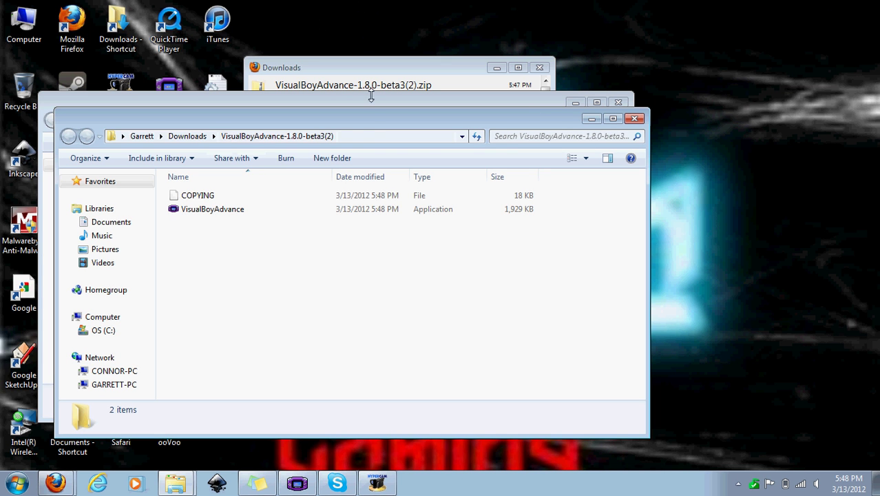
drag(372, 121, 535, 133)
click(190, 104)
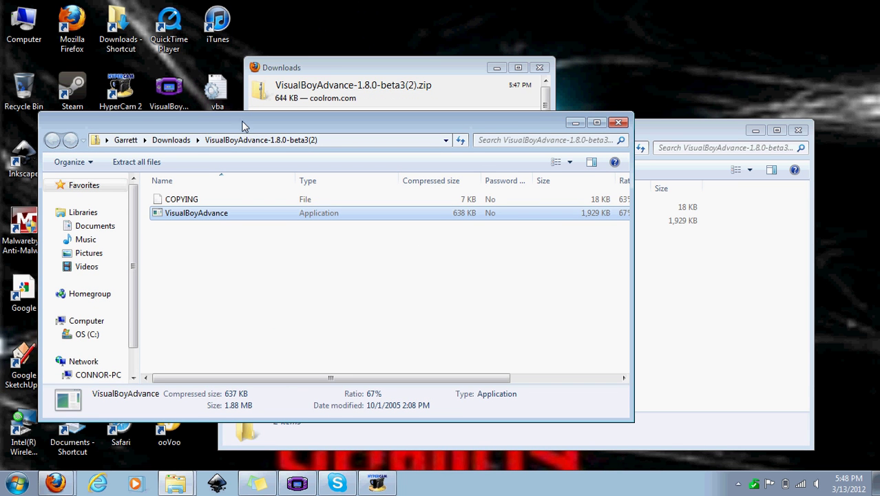
click(618, 123)
click(797, 131)
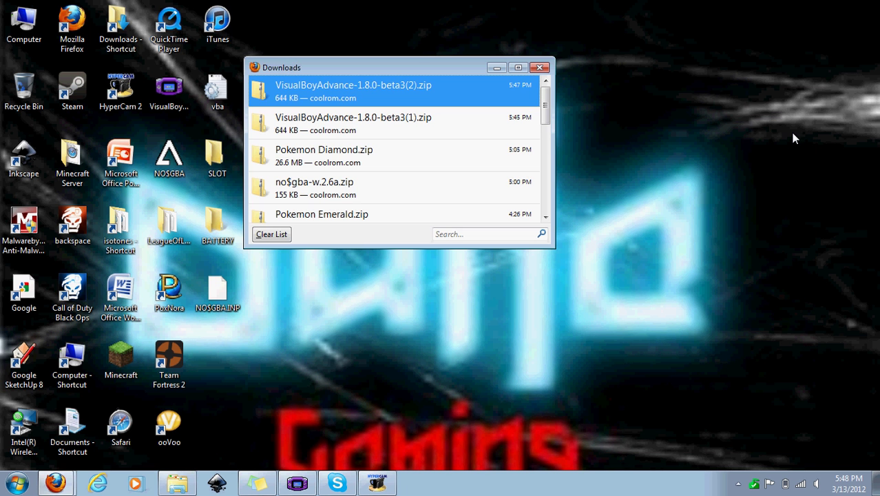
click(541, 67)
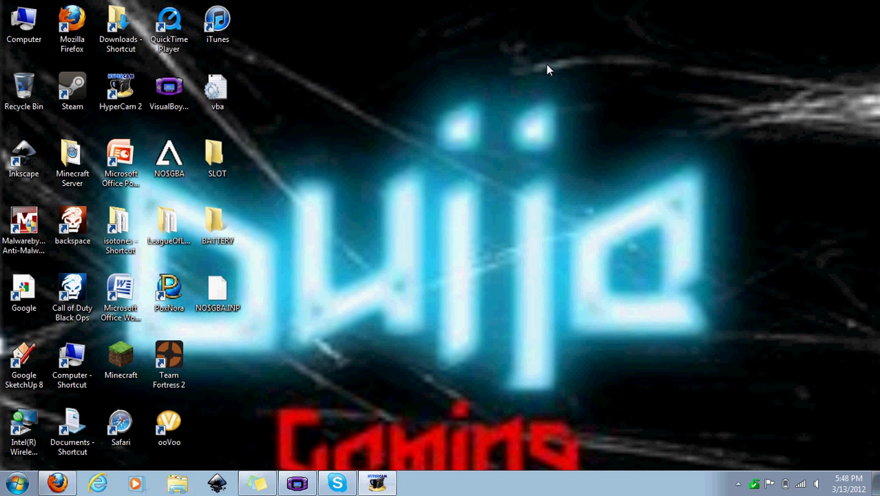
Return to Firefox and open the Pokemon Emerald page from the site's Gameboy Advance ROM files
click(61, 484)
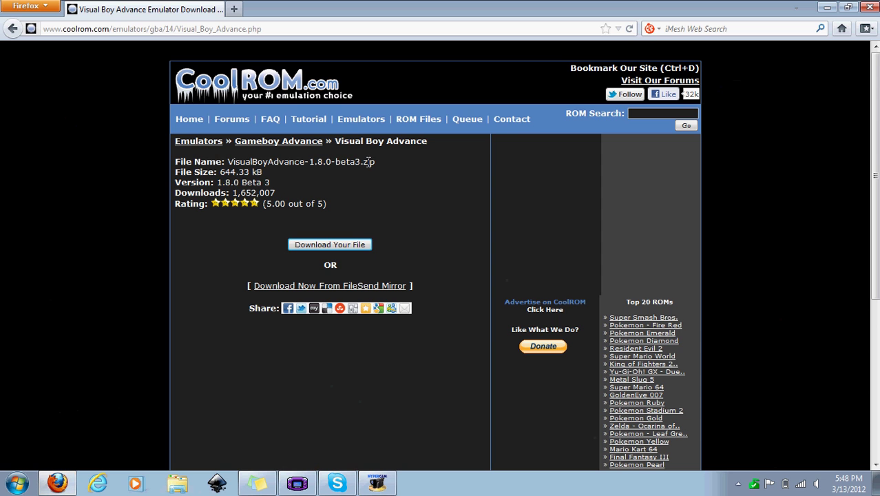
mouse_move(357, 124)
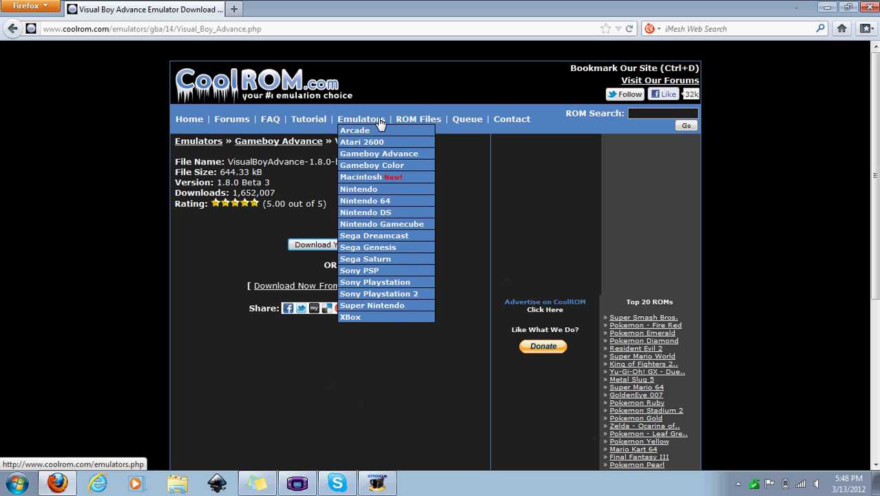
mouse_move(402, 126)
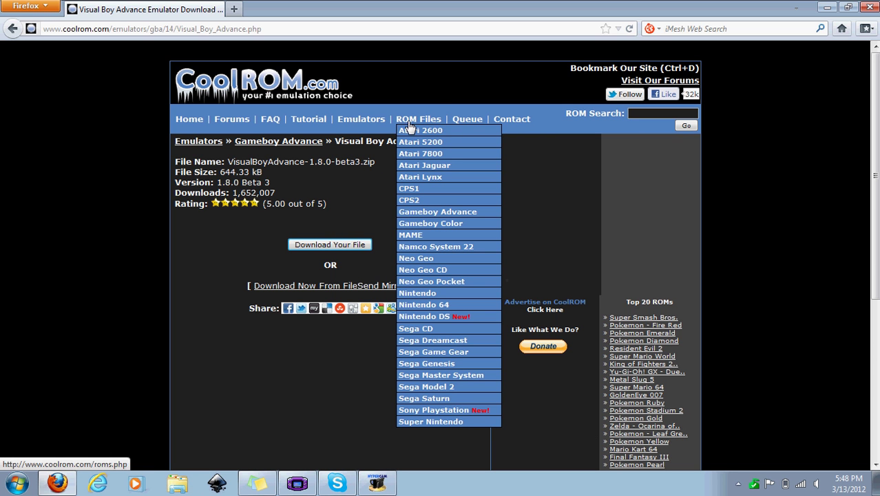
click(427, 213)
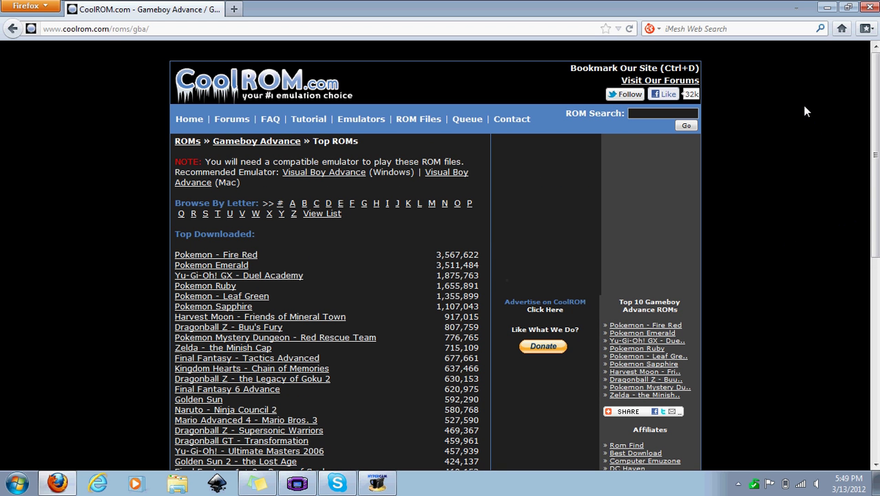
drag(875, 104, 873, 149)
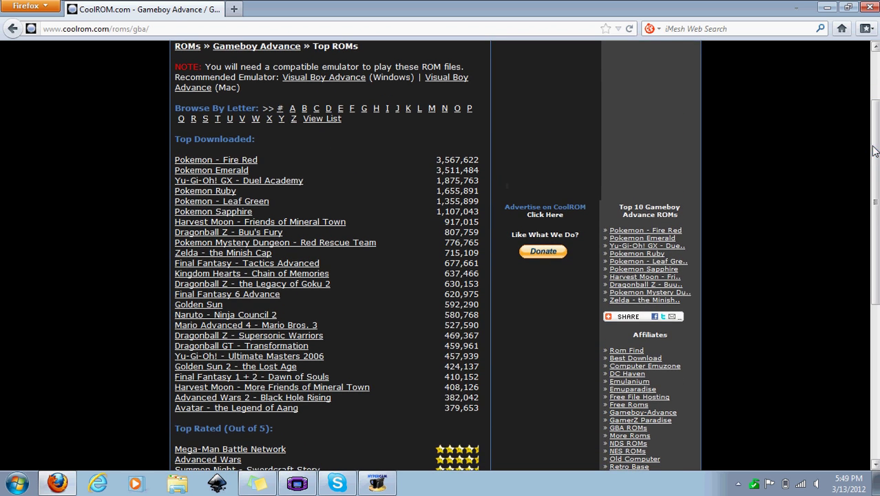
click(230, 173)
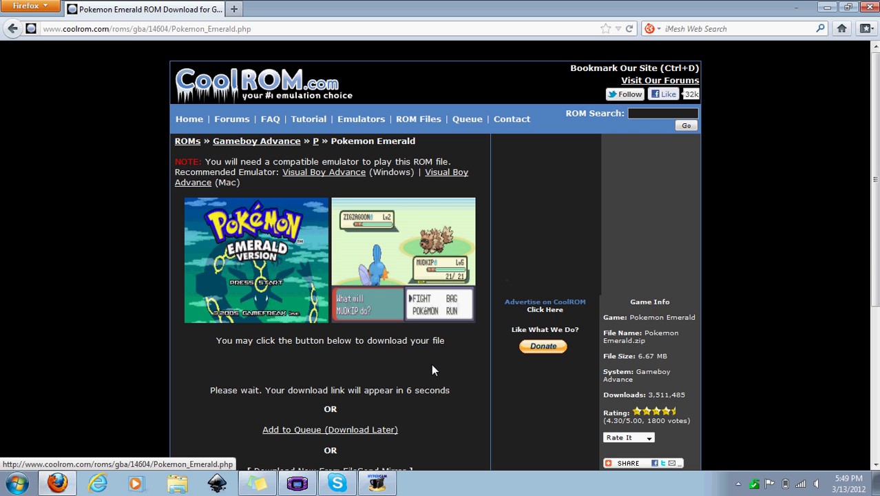
Download the Pokemon Emerald ROM, saving the file, and open the downloaded Pokemon Emerald(1).zip archive
scroll(433, 370, down, 2)
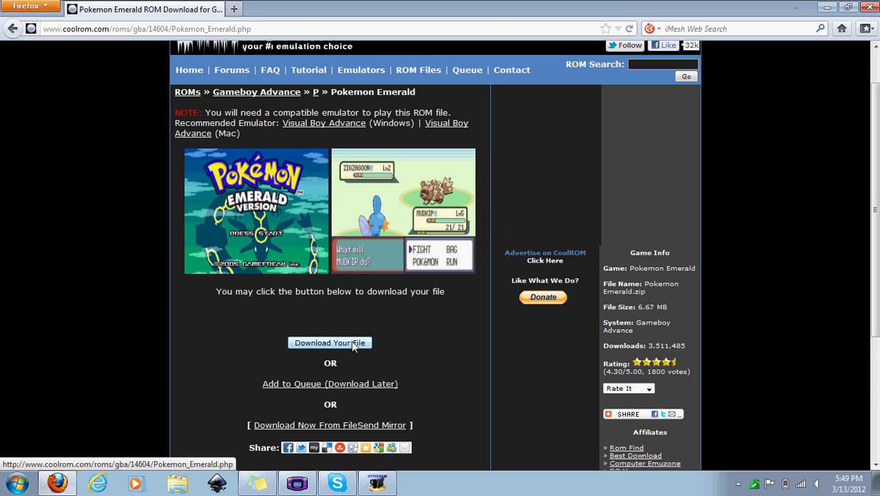
click(350, 344)
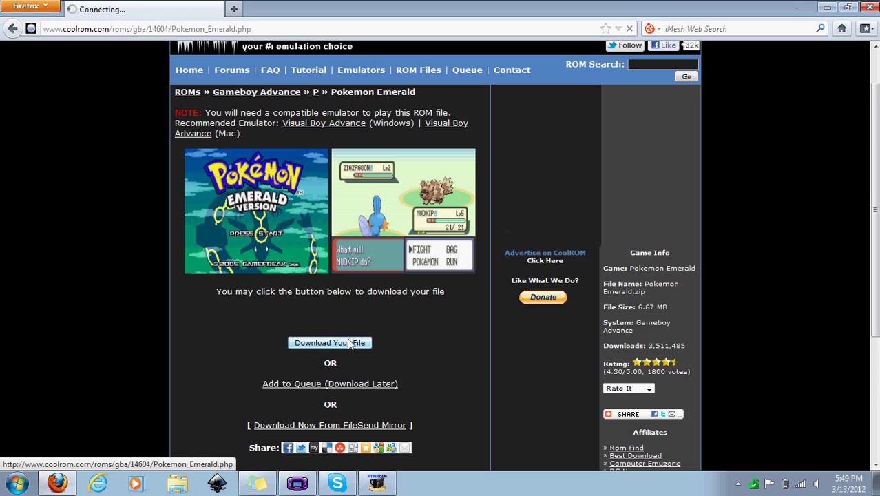
click(488, 355)
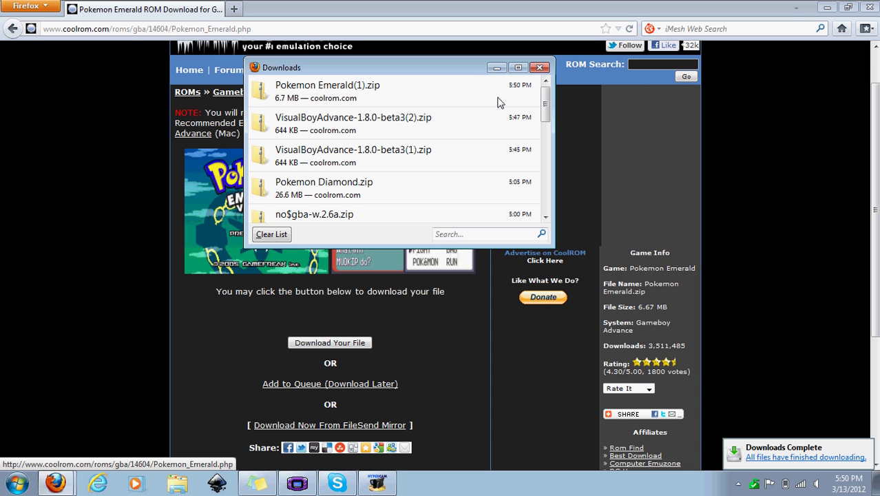
double_click(486, 92)
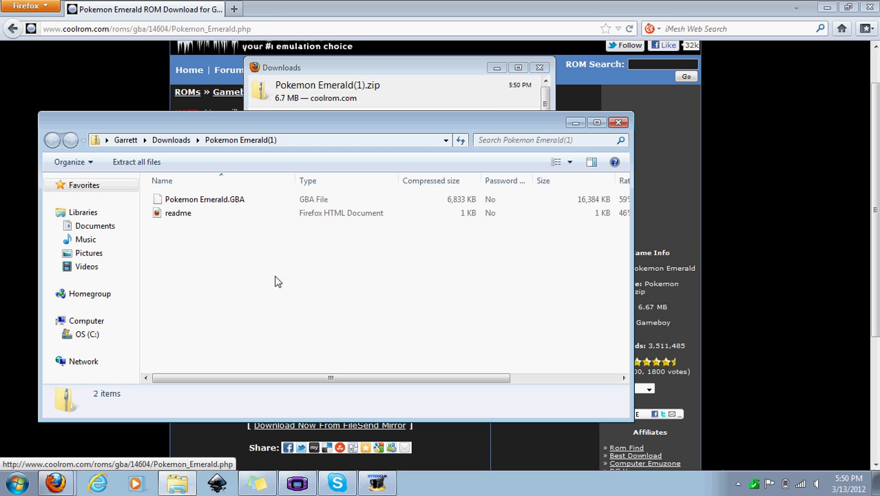
click(212, 201)
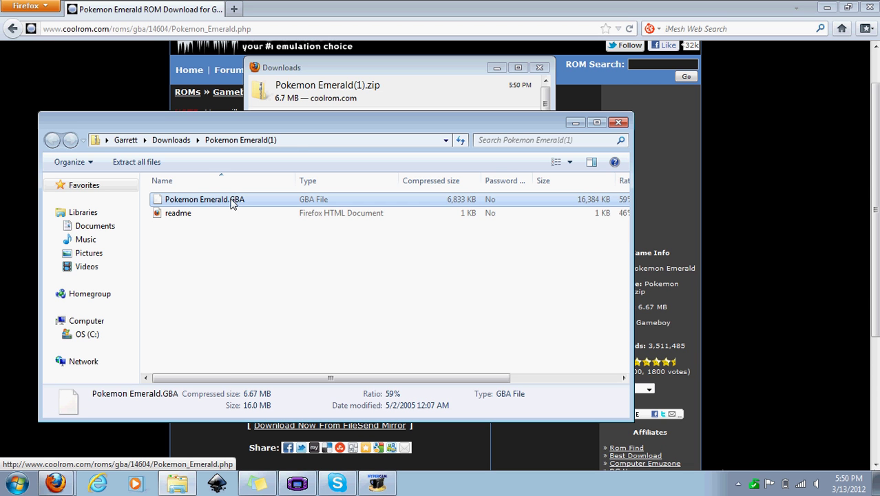
key(Return)
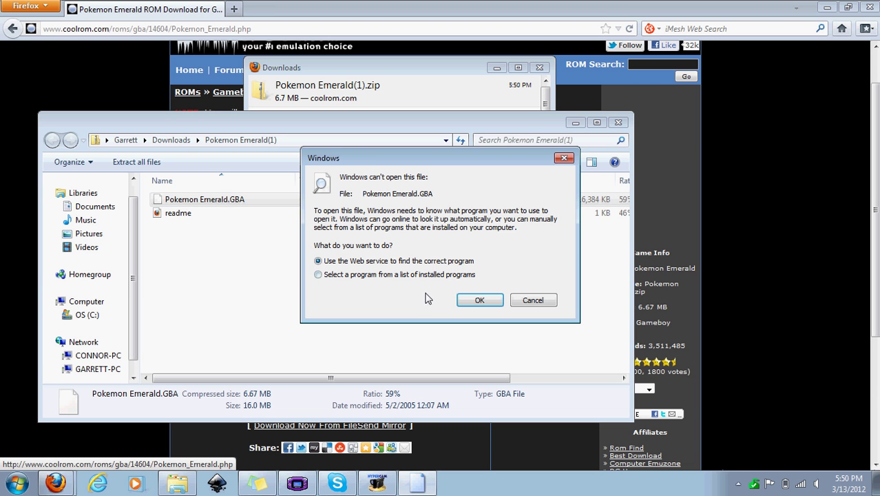
click(526, 303)
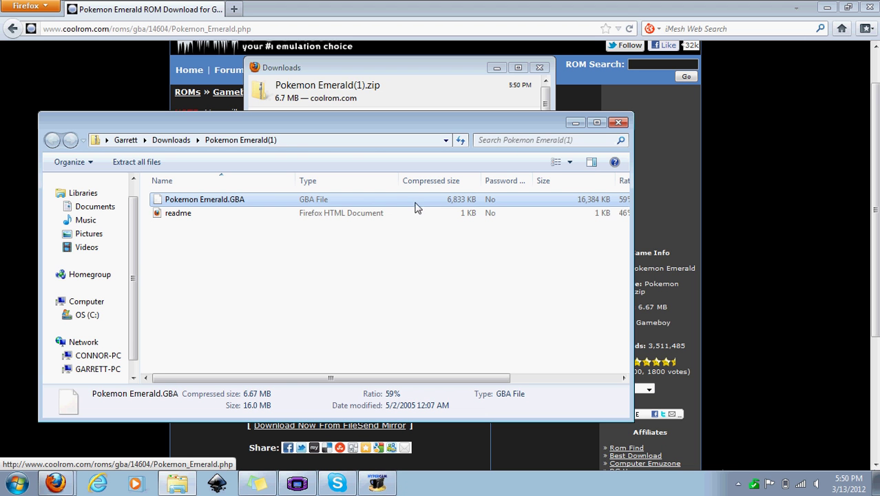
Close the Pokemon Emerald(1) archive window and the download list, and minimize Firefox to reveal the desktop
click(617, 122)
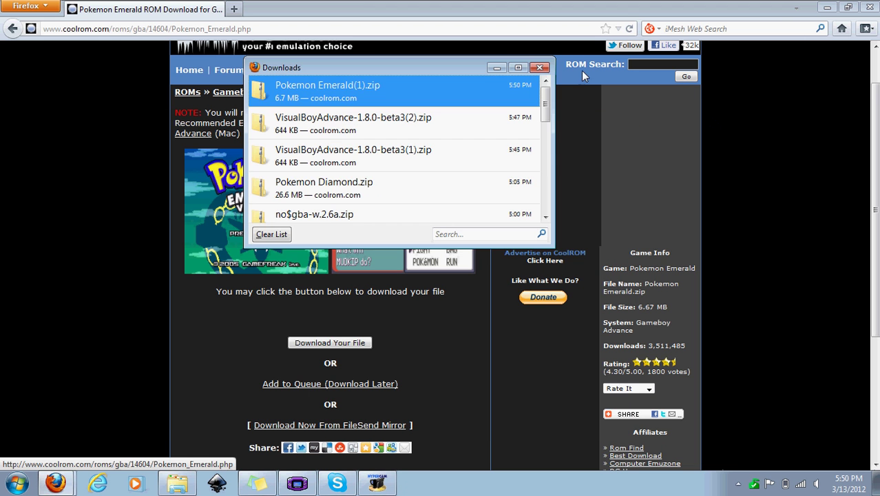
click(541, 68)
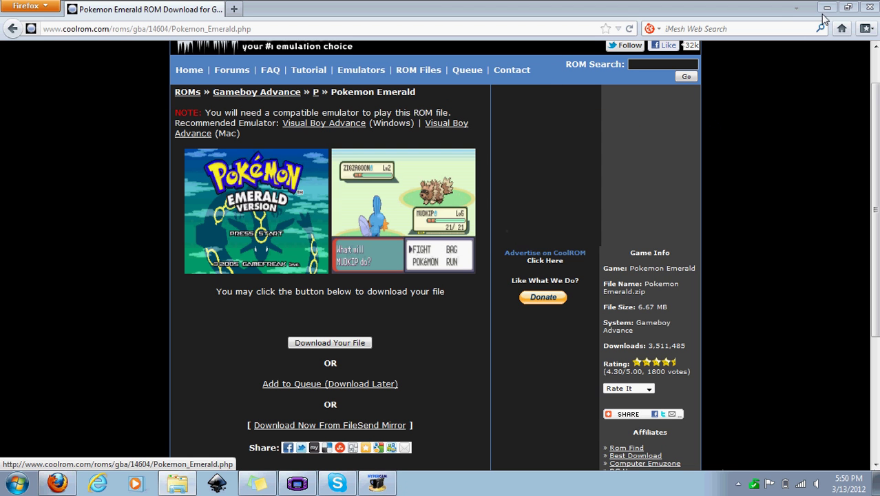
click(826, 7)
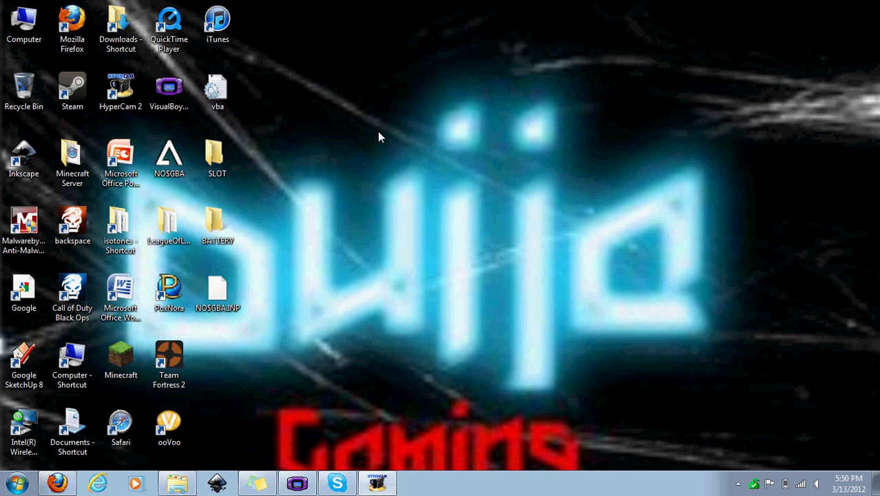
Launch VisualBoyAdvance from the desktop, allow it to run, maximize its window and open the ROM selection dialog
double_click(158, 85)
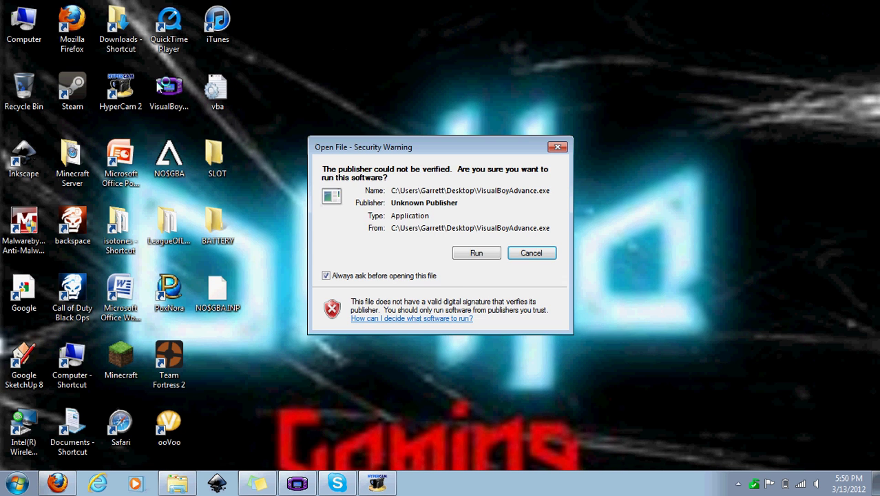
click(466, 255)
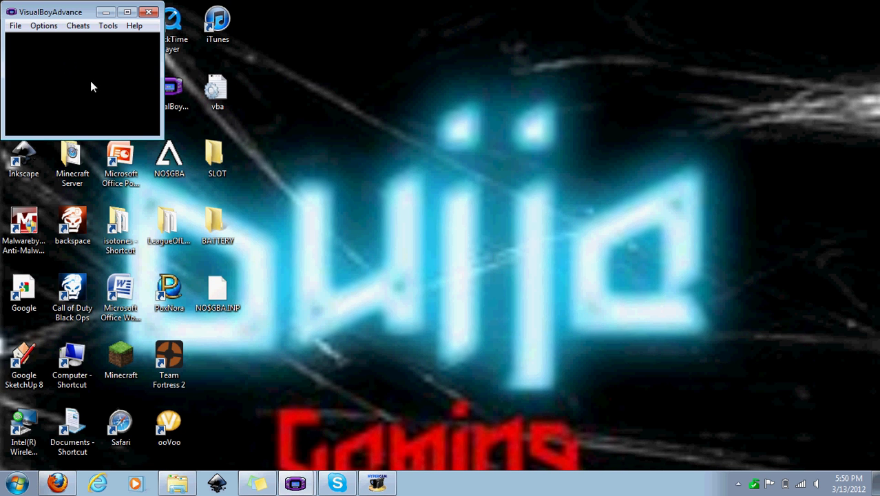
click(128, 13)
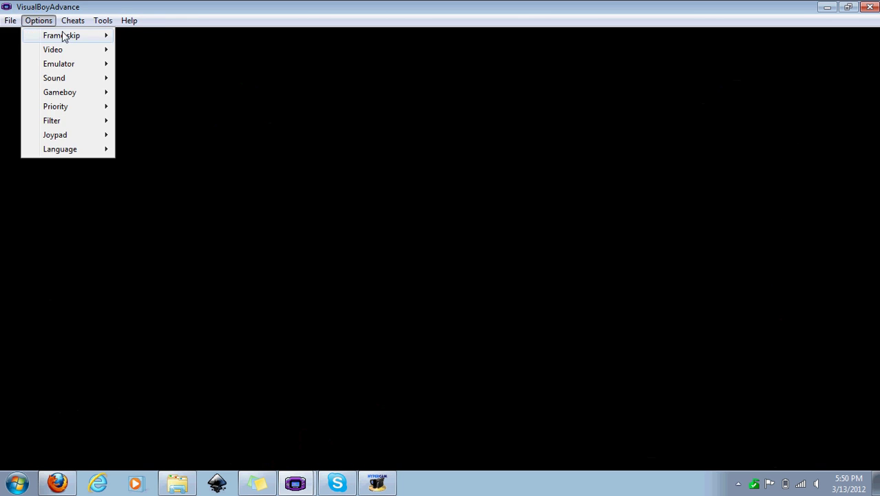
click(24, 38)
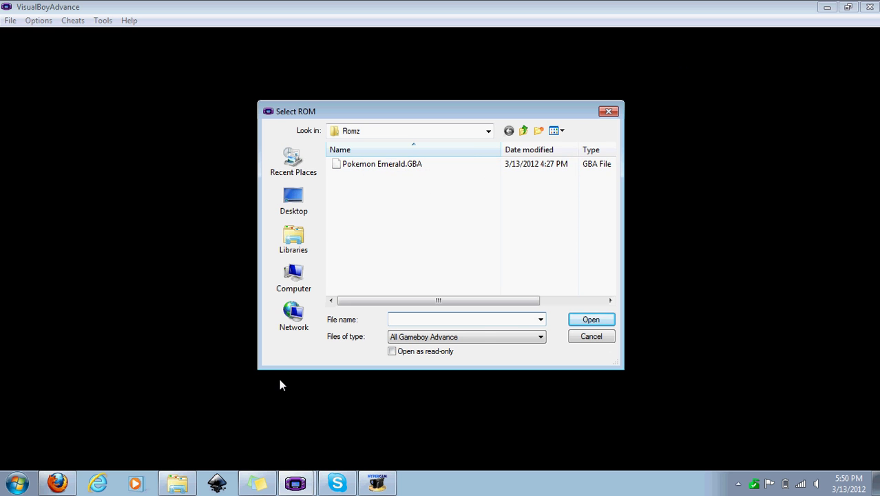
Switch to the Pokemon Emerald(1) archive window, go up to the user's home folder and create a new folder there with the default name
click(177, 483)
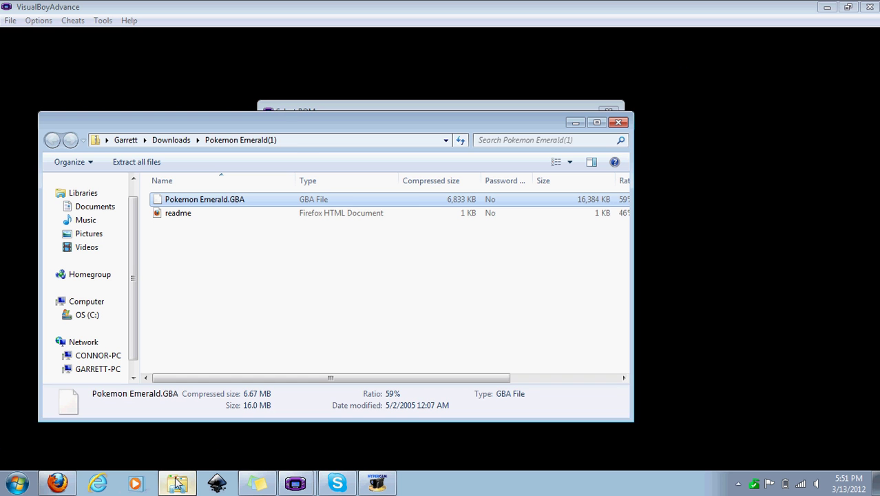
click(126, 139)
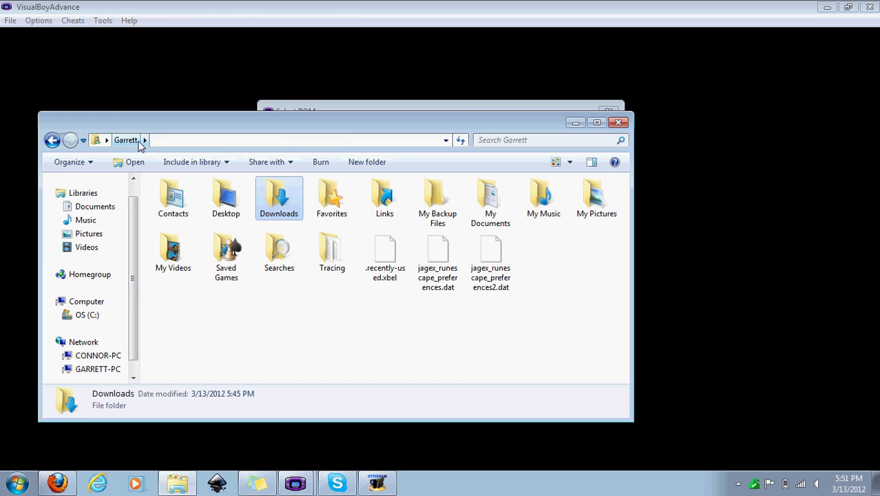
click(366, 163)
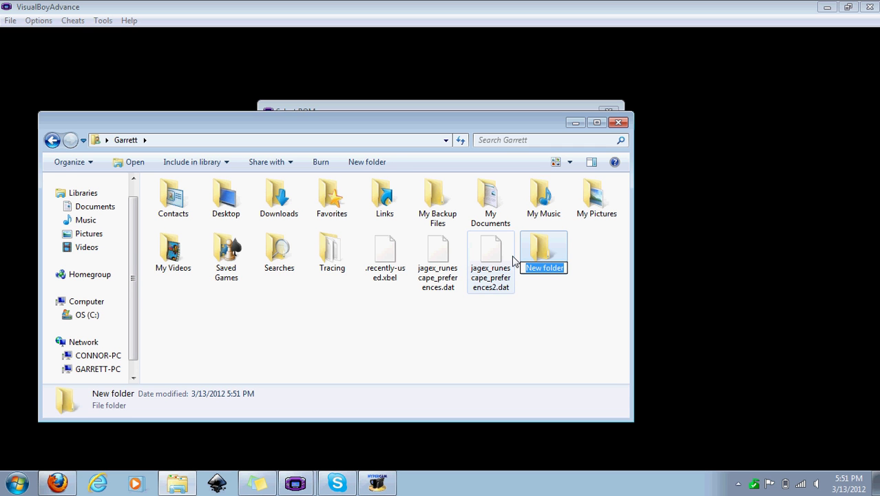
key(slash)
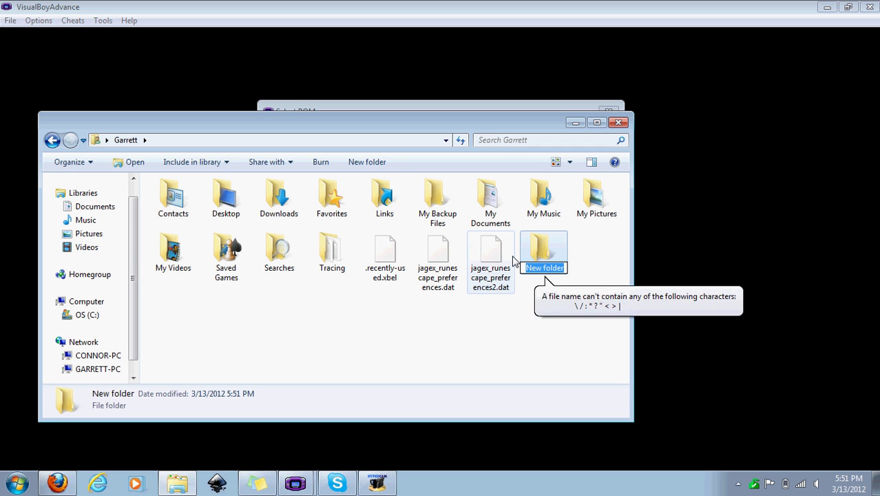
click(556, 253)
key(BackSpace)
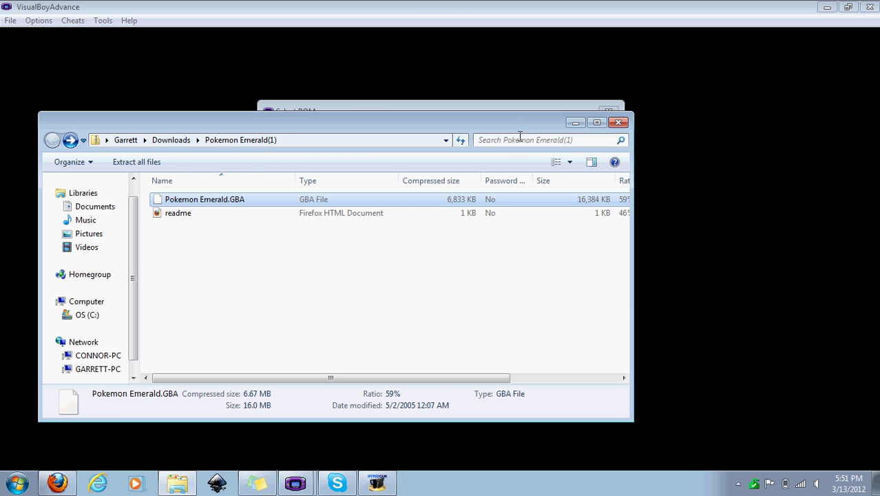
Search the user's home folder for "romz" and clear the search
click(124, 139)
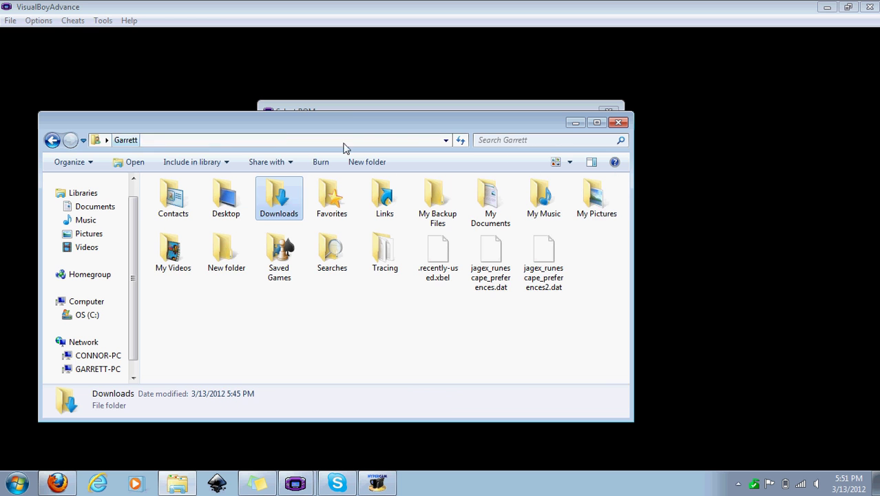
click(543, 140)
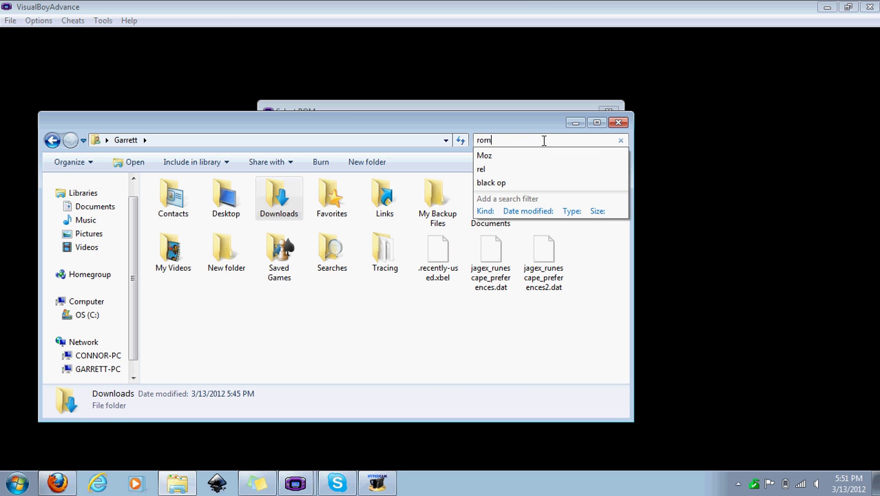
text(romz)
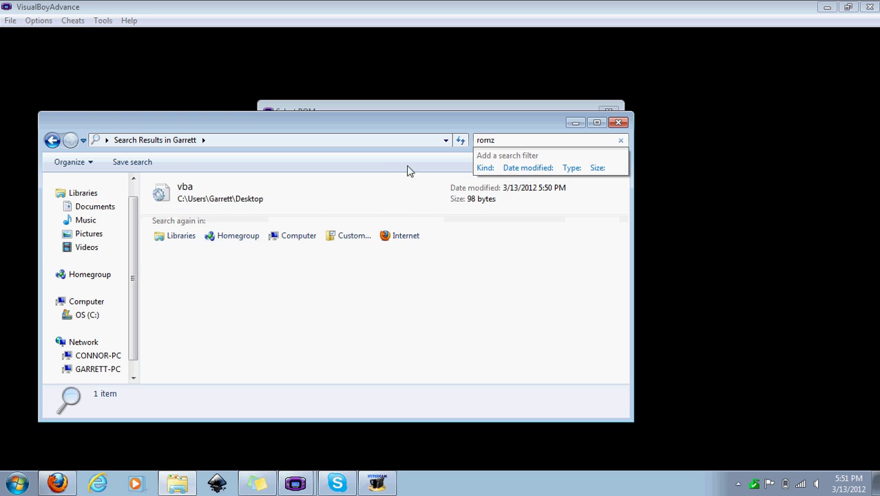
key(BackSpace)
key(BackSpace)
key(BackSpace)
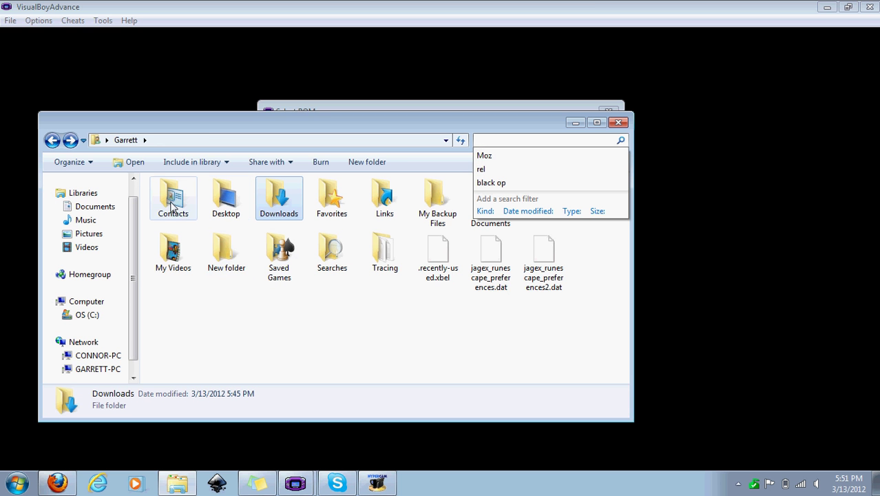
Look through the Desktop folder for the ROM folder and close the folder window
double_click(227, 205)
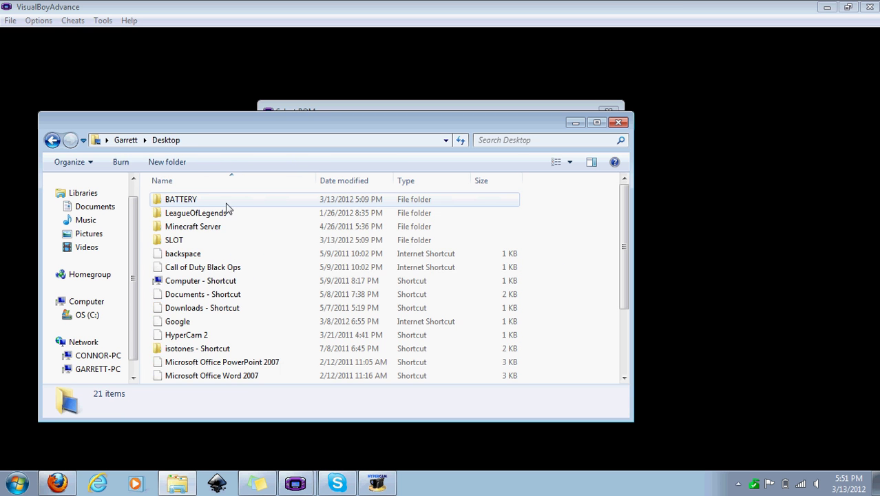
click(528, 139)
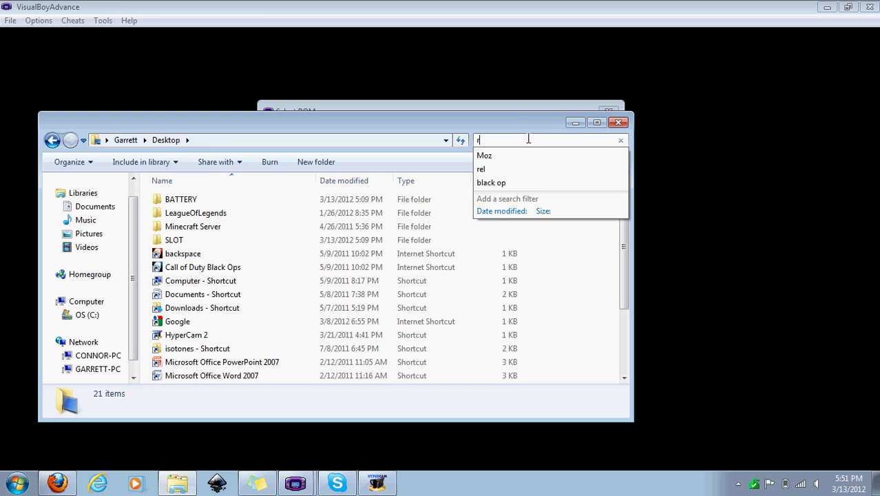
text(r)
key(BackSpace)
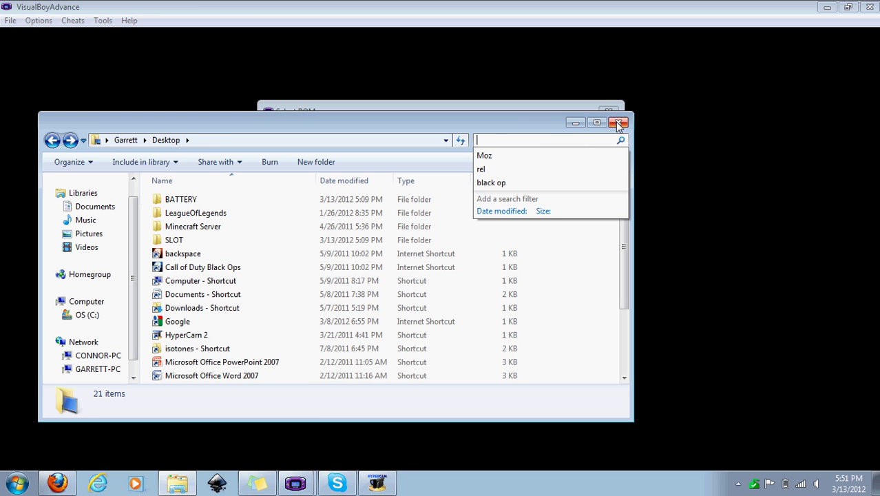
click(618, 250)
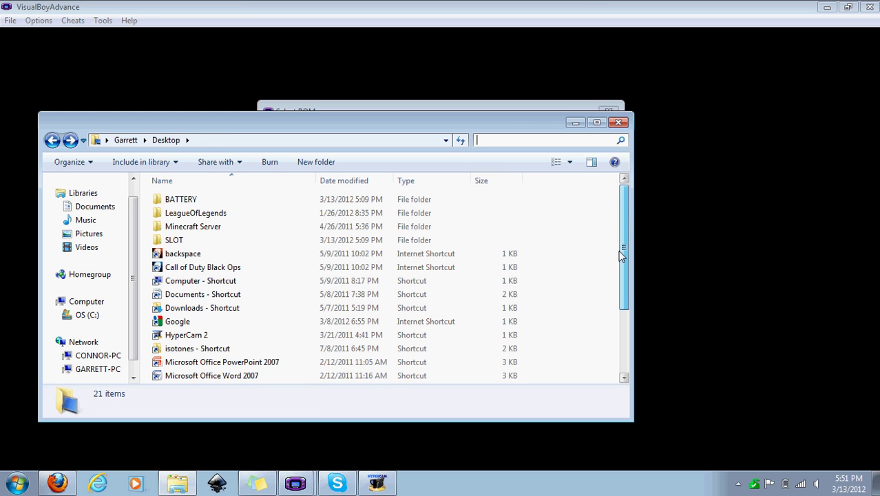
click(618, 123)
Open the OS (C:) drive from Computer to find the Romz folder
click(31, 482)
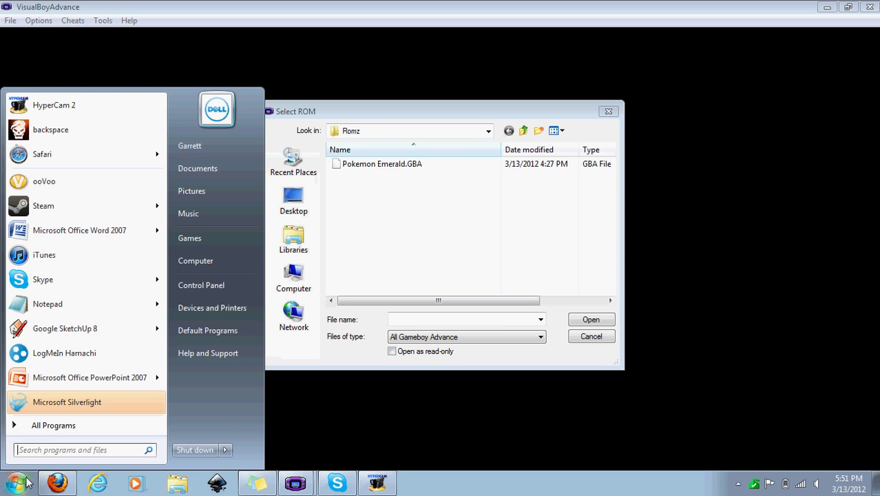
click(204, 261)
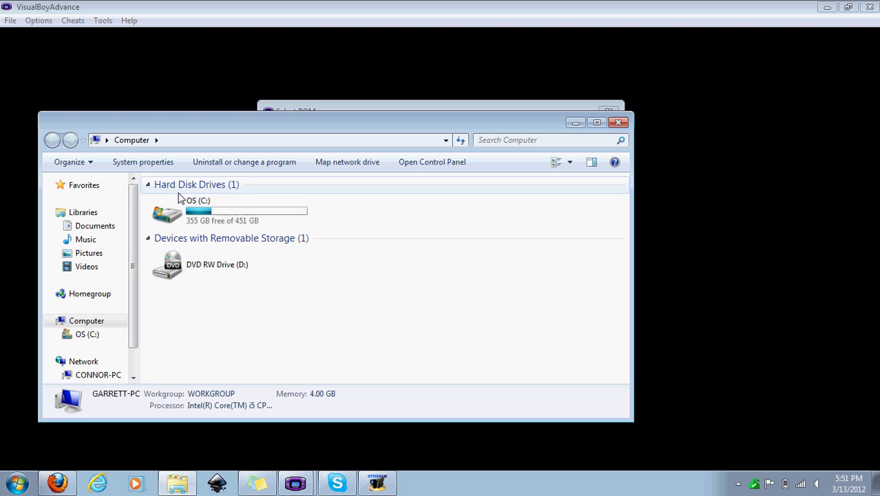
double_click(199, 220)
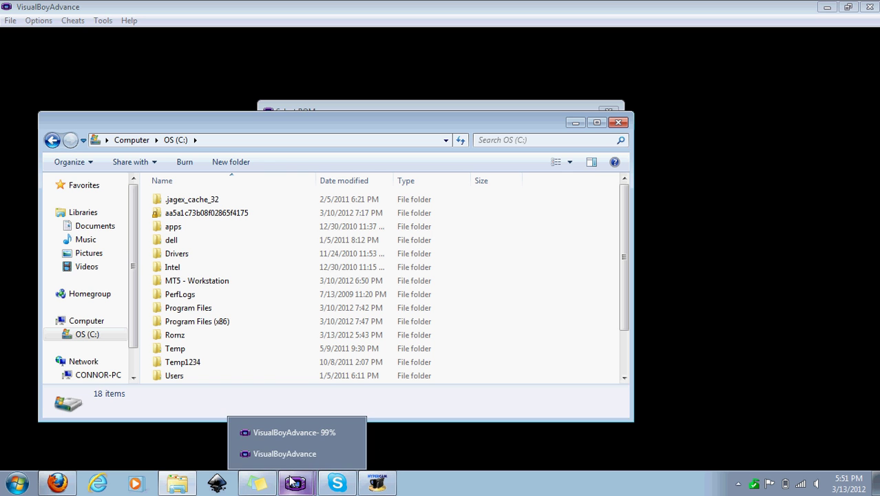
Return to the emulator's ROM selection dialog and load Pokemon Emerald.GBA from the Romz folder
mouse_move(325, 468)
click(286, 454)
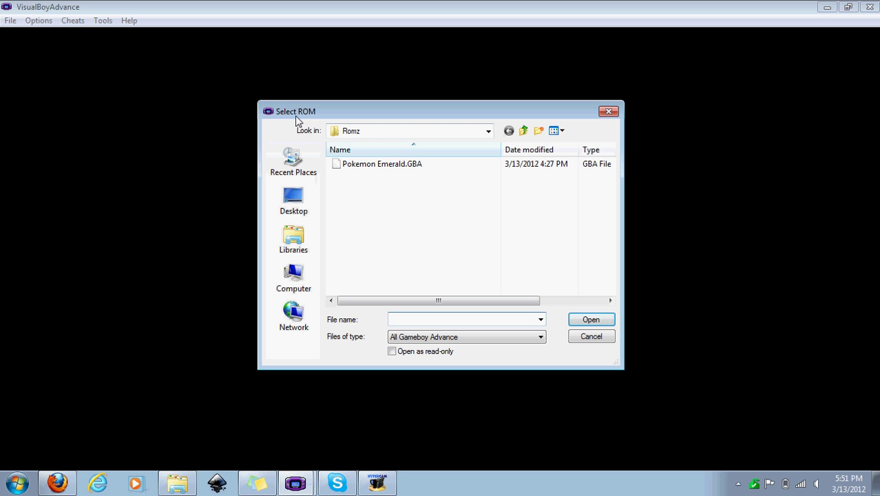
double_click(382, 164)
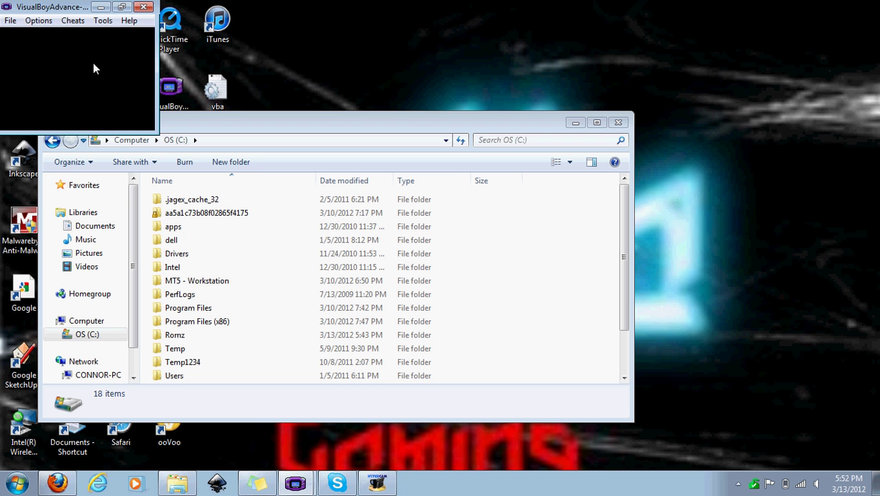
Close the small emulator window, dismiss the save message in the running Pokemon Emerald game and try moving the character down and up
click(144, 9)
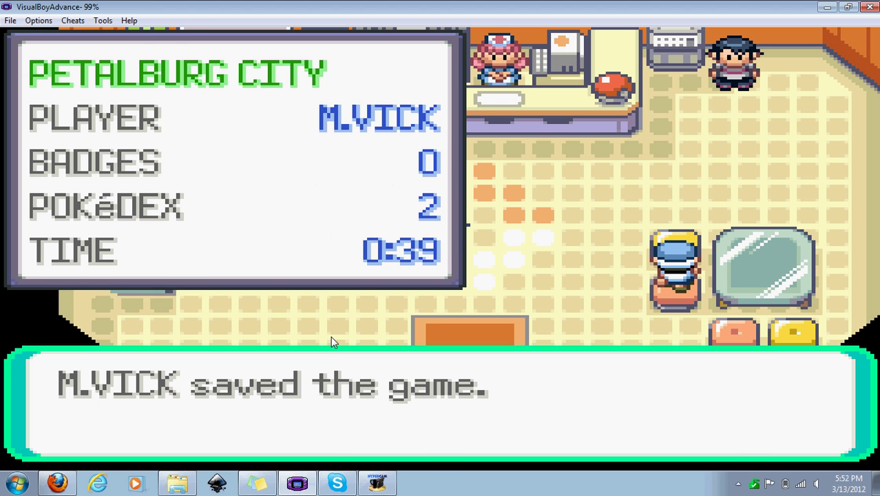
key(z)
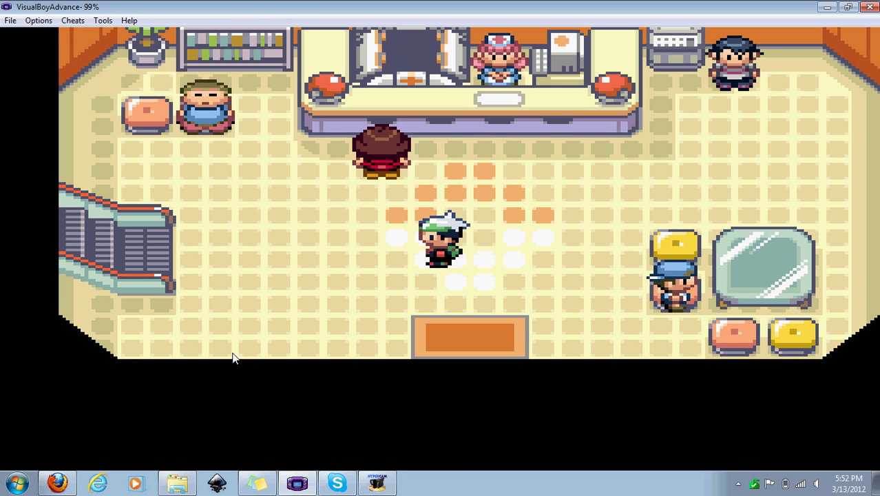
key(Down)
key(Up)
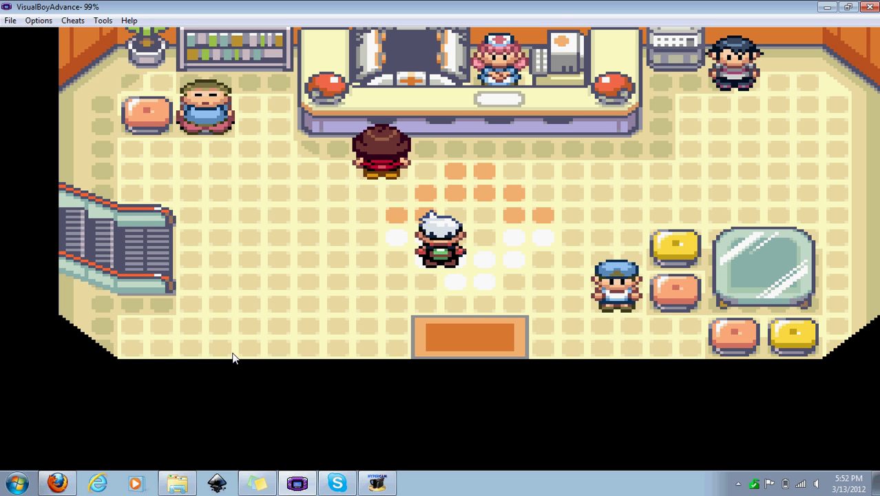
Open the configuration for joypad 1, review its control assignments and accept them
click(39, 20)
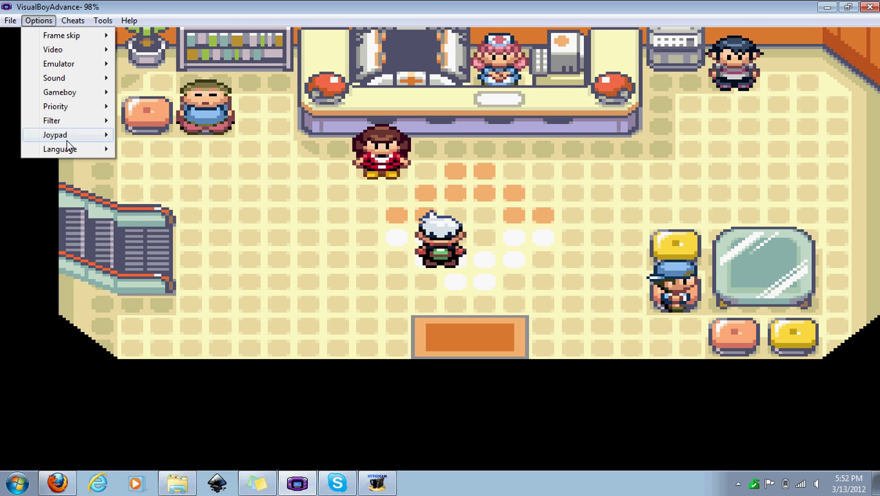
mouse_move(67, 142)
mouse_move(150, 141)
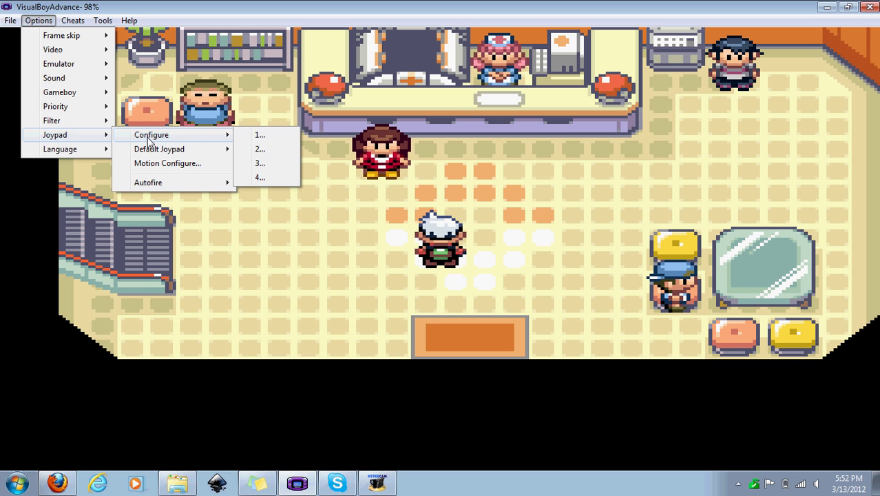
click(241, 135)
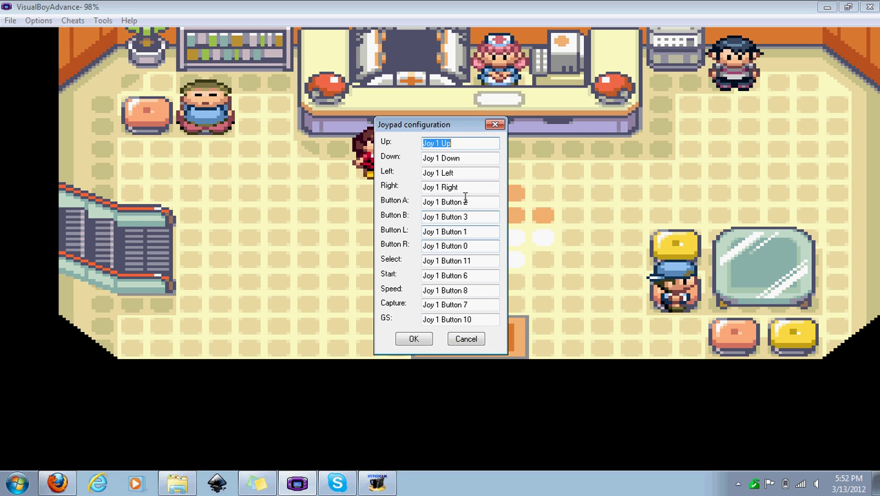
click(428, 338)
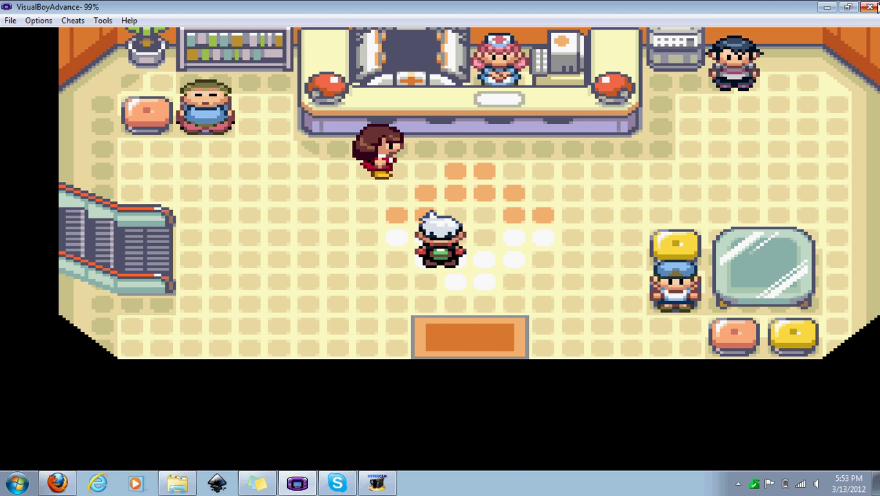
Close the emulator and minimize the OS (C:) folder window to clear the desktop
click(873, 6)
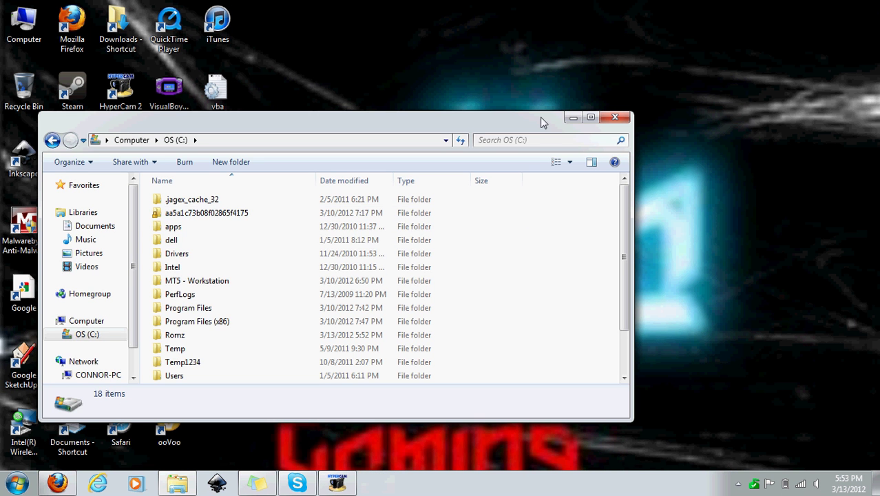
click(572, 117)
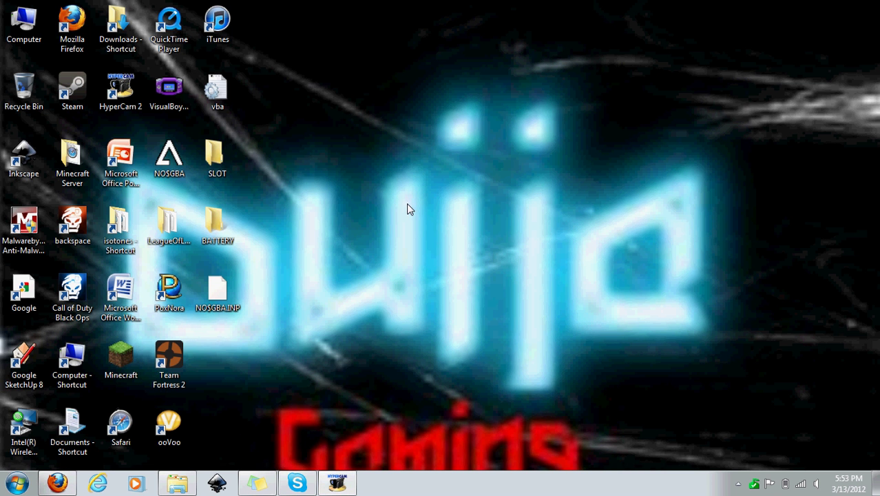
mouse_move(72, 486)
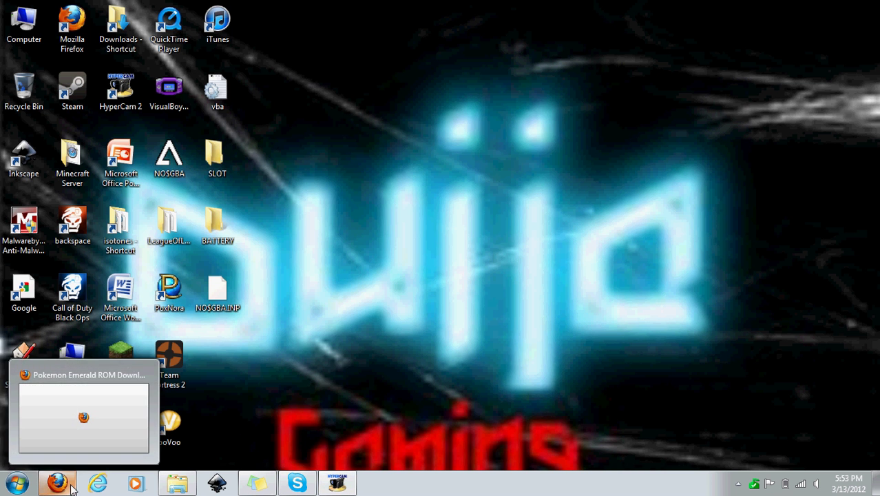
Switch to the Firefox window and look over the Pokemon Emerald download page on CoolROM.com down to its footer and back
click(70, 443)
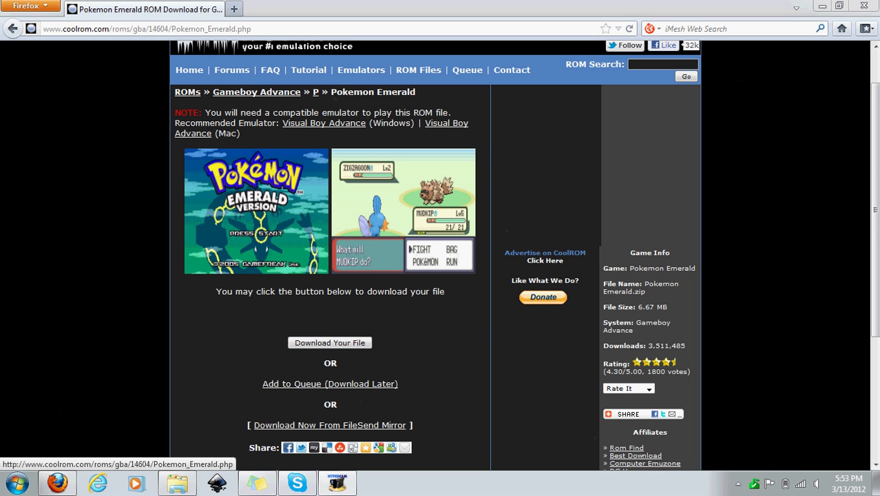
drag(877, 100, 877, 220)
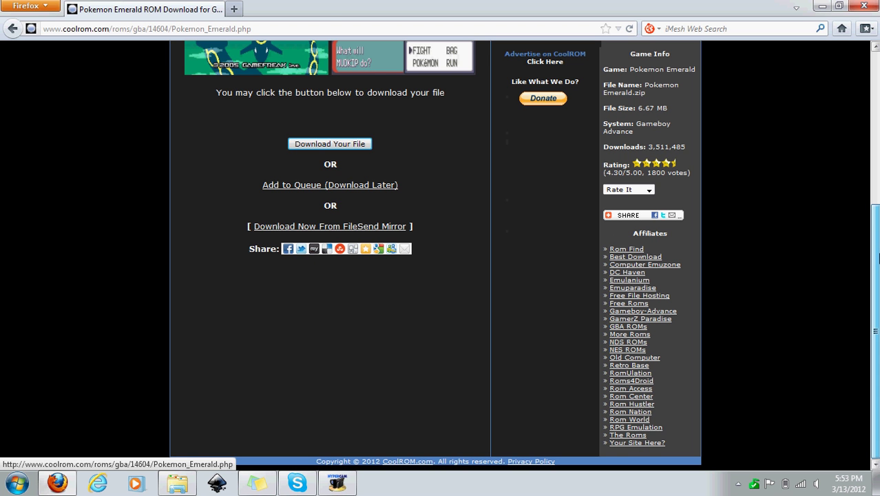
scroll(875, 385, up, 1)
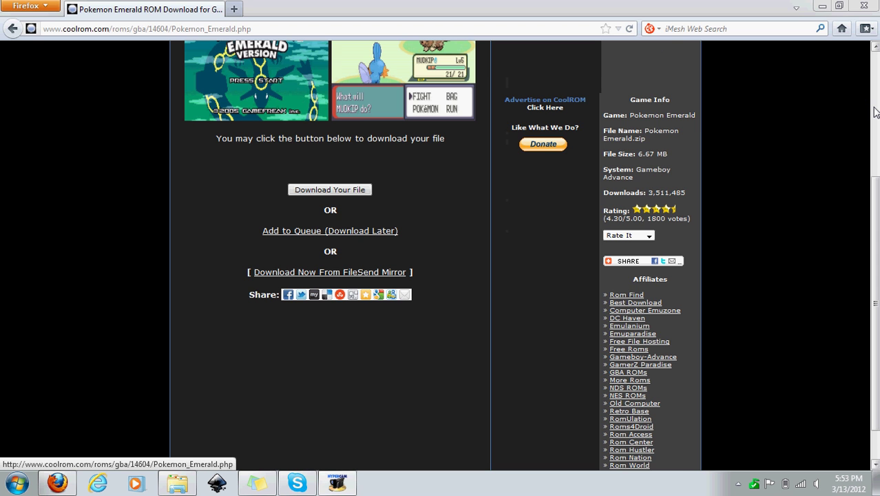
click(875, 112)
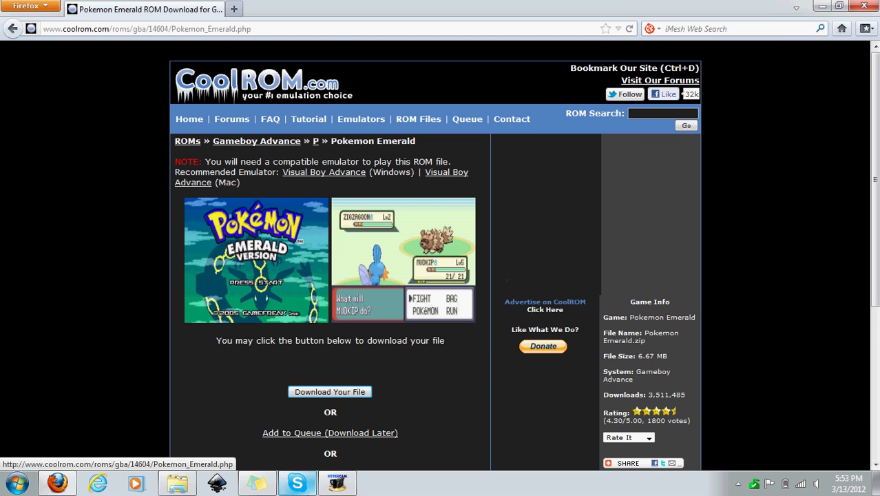
mouse_move(345, 486)
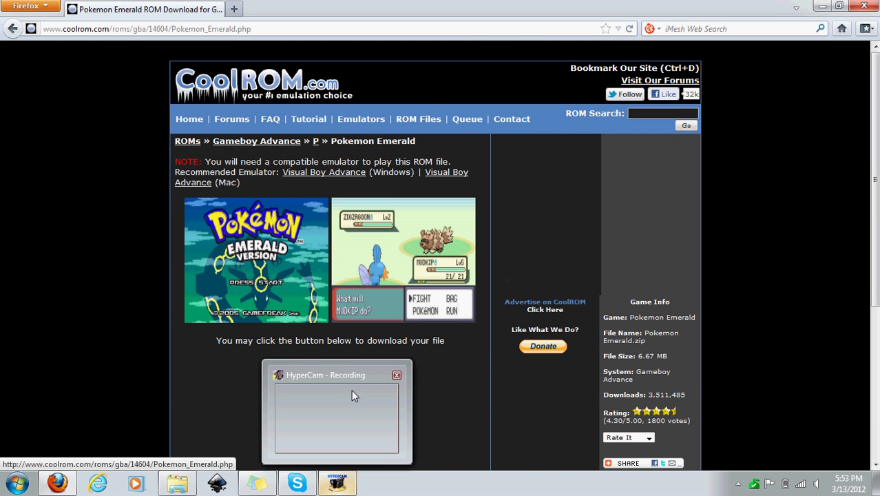
mouse_move(351, 396)
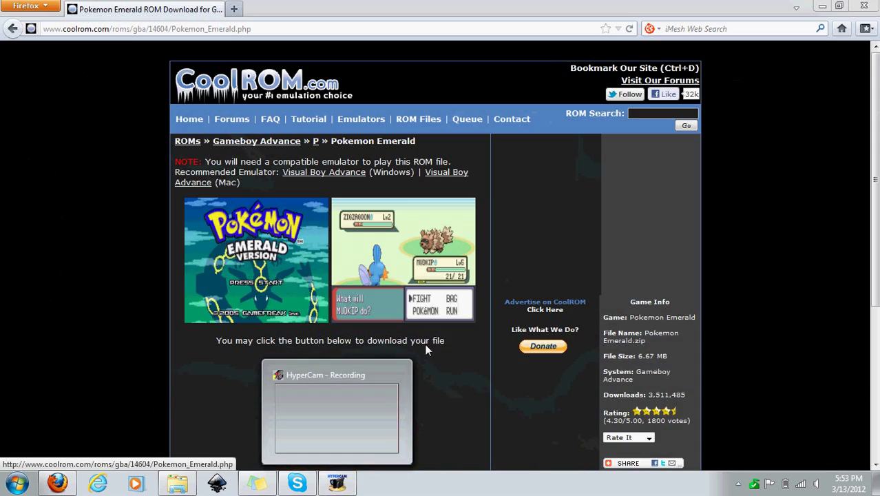